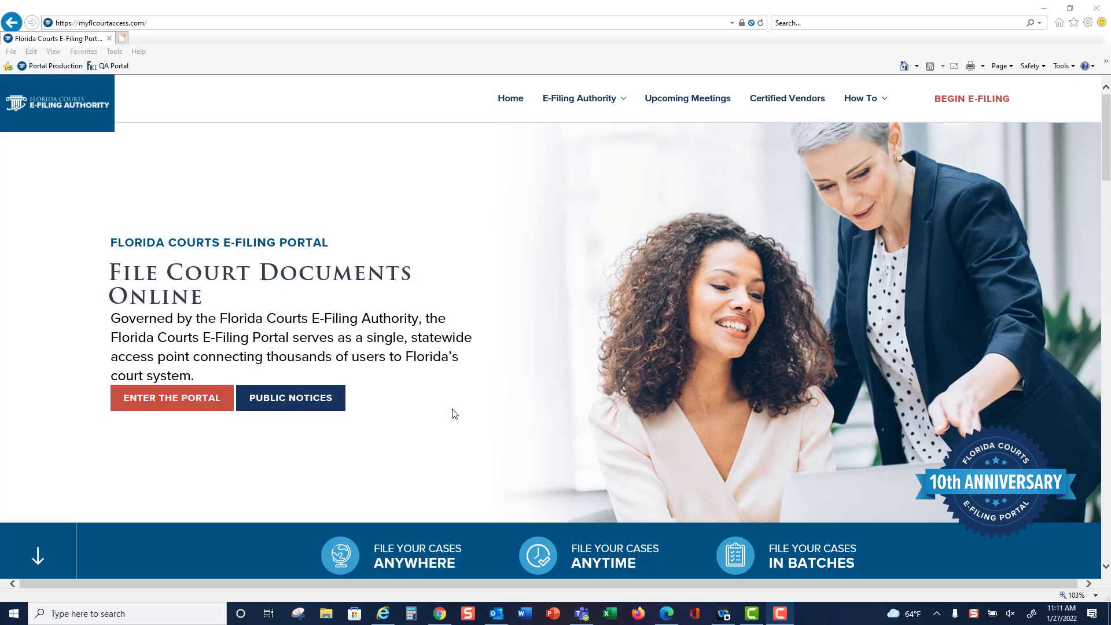
- Open the E-Filing Portal login page from the myflcourtaccess.com home page
click(173, 399)
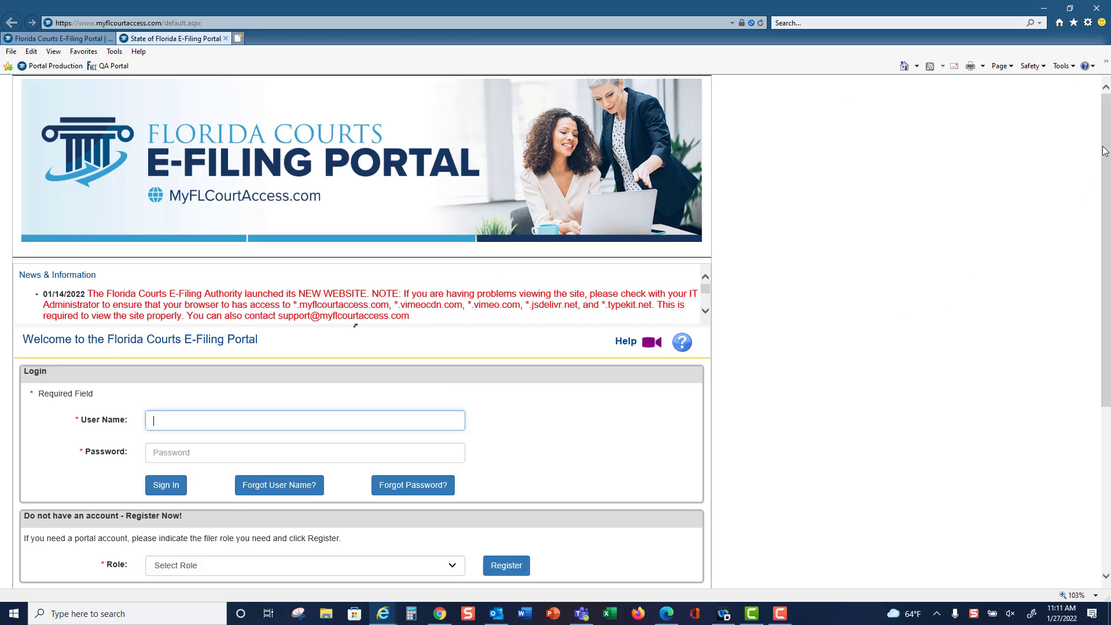
- Pick the Self - Represented Litigant filer role and begin account registration
scroll(1105, 151, down, 2)
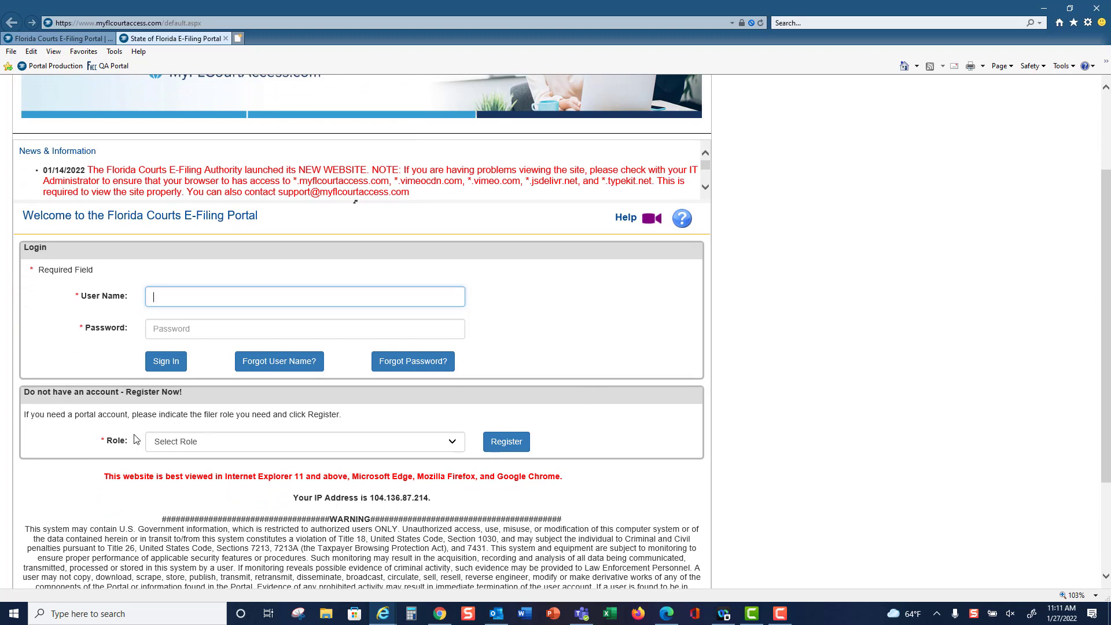
click(452, 443)
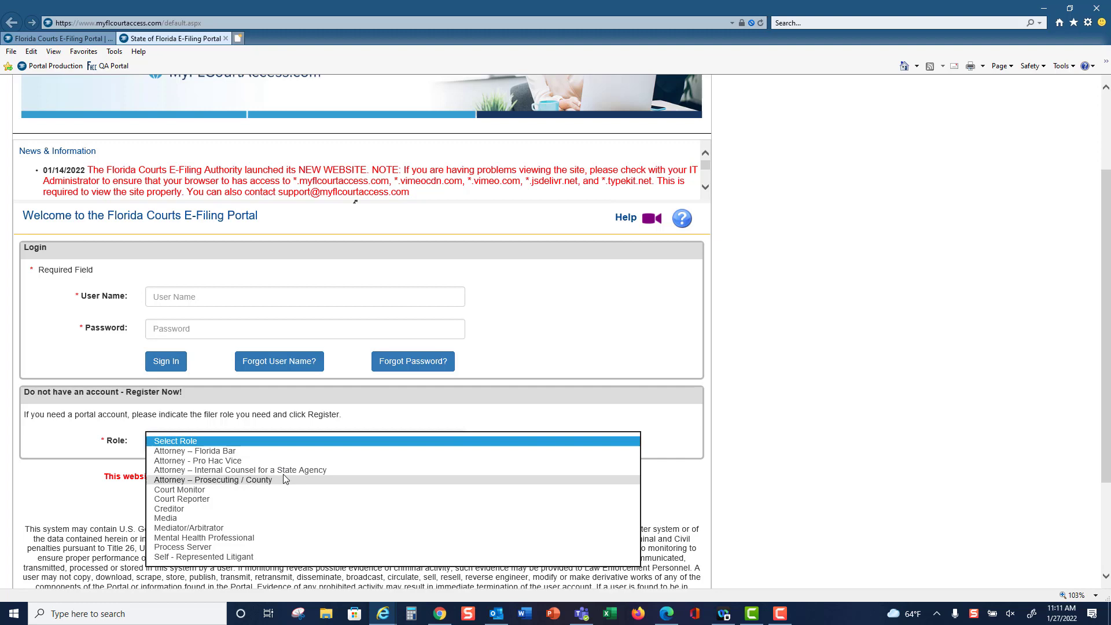
click(191, 557)
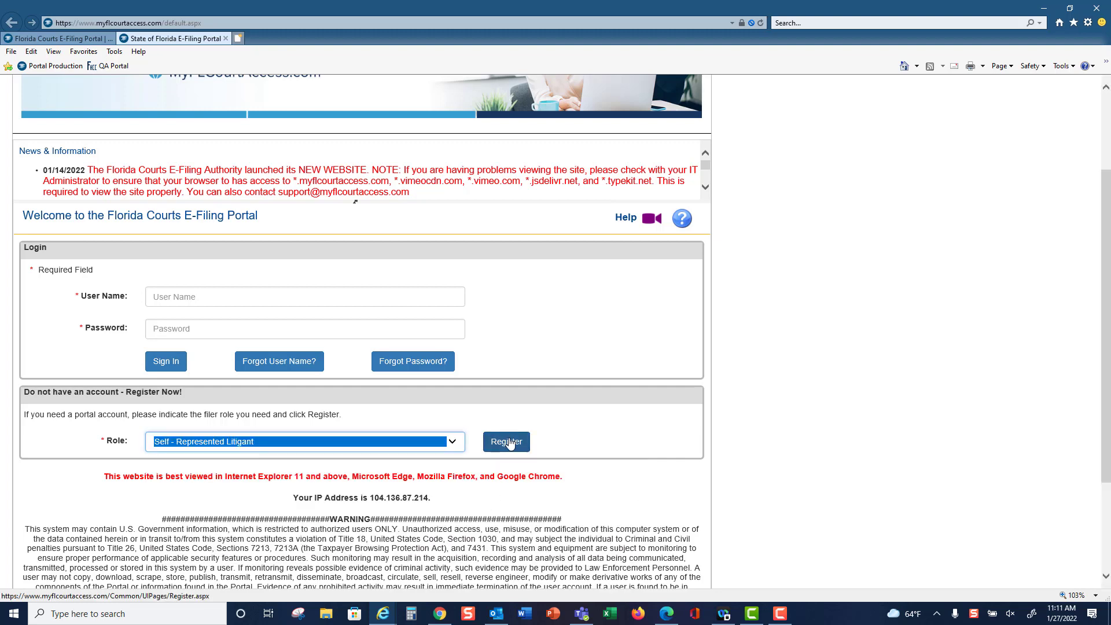
click(507, 443)
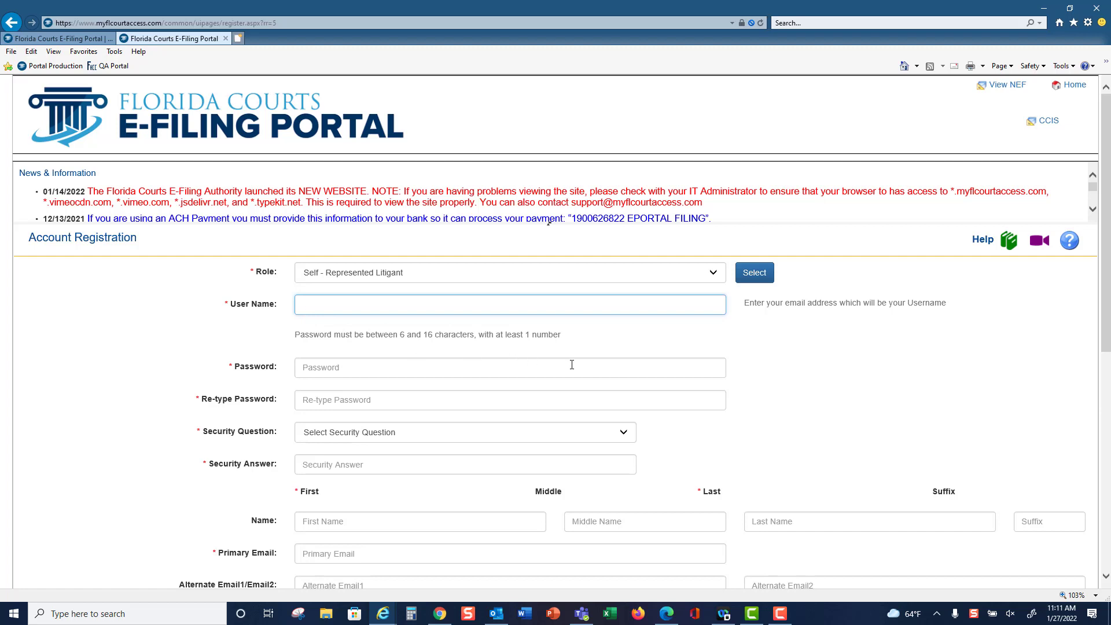
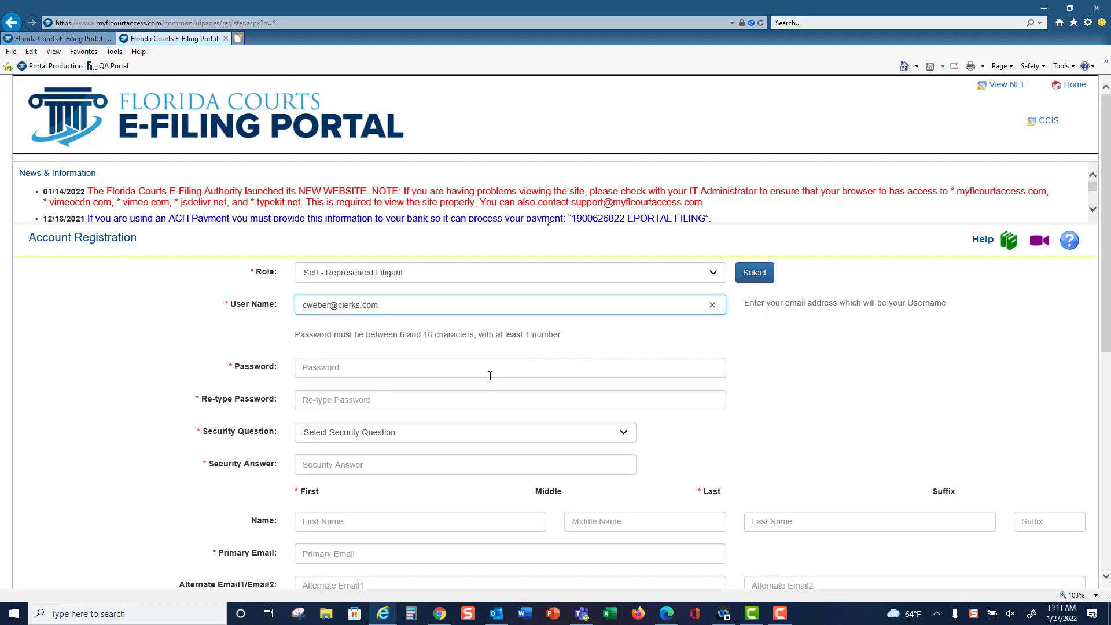
- Enter the e-mail username, type and confirm the password, and choose Favorite Pet as security question
click(490, 375)
text(••••)
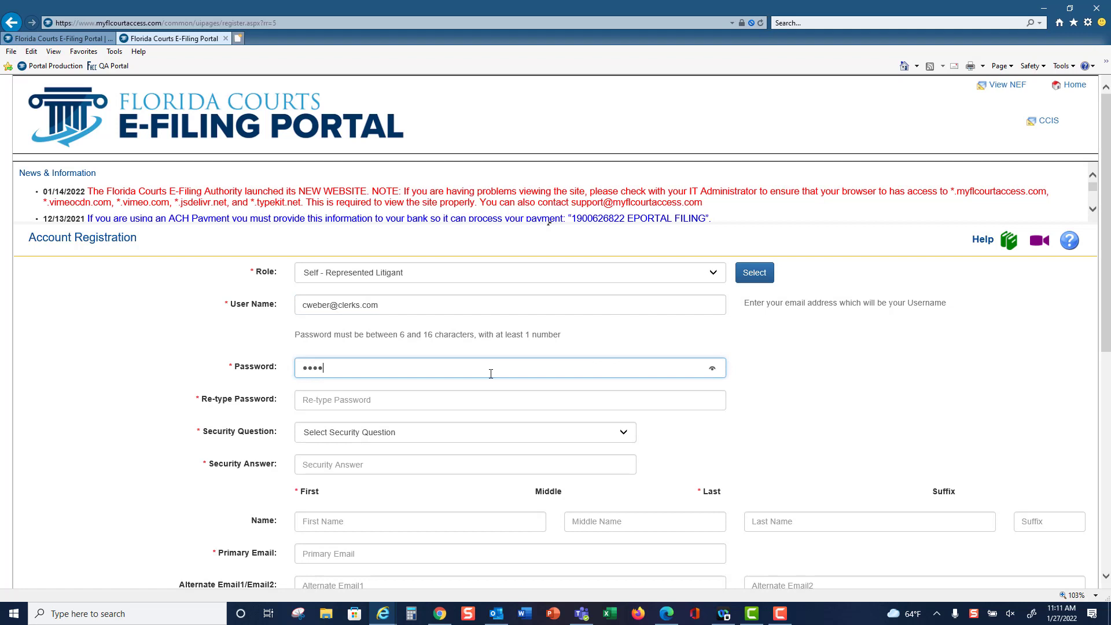
text(••••)
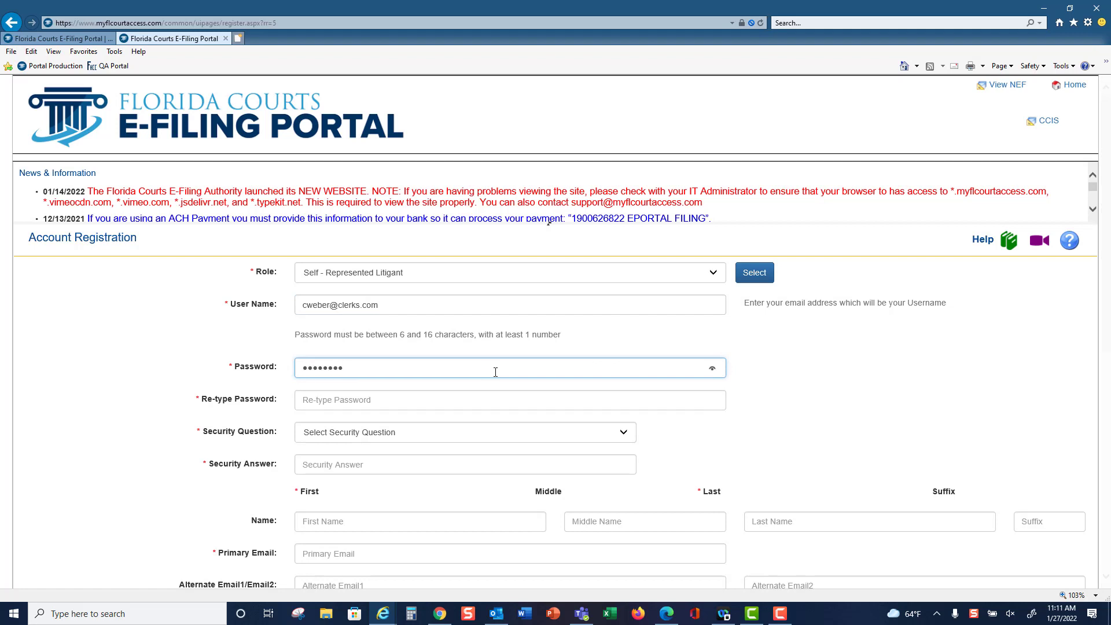
click(429, 402)
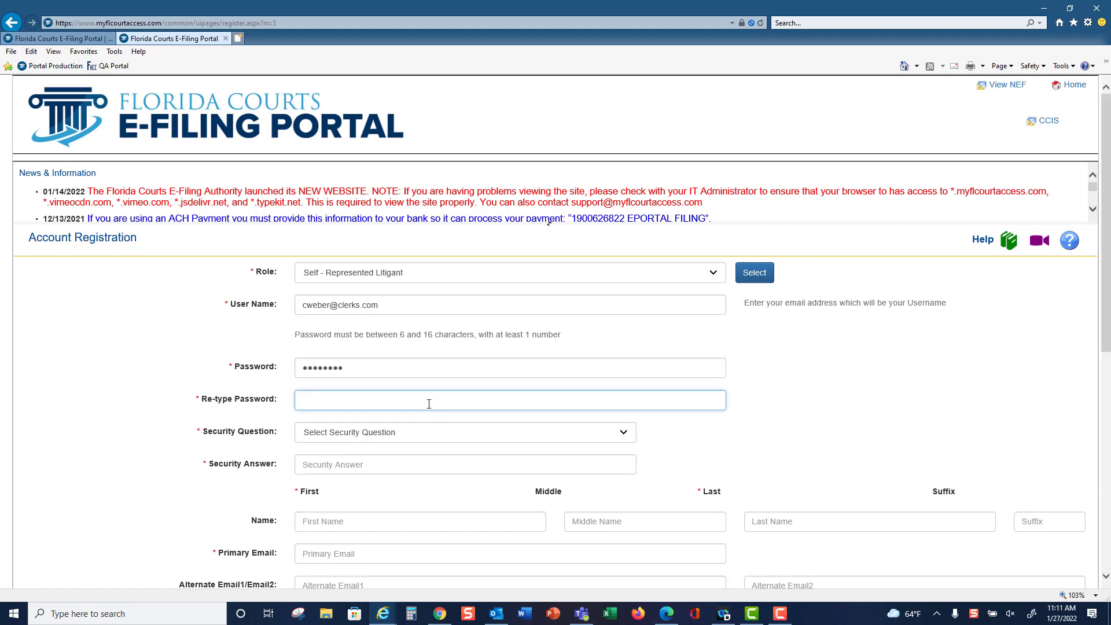
text(••••••••)
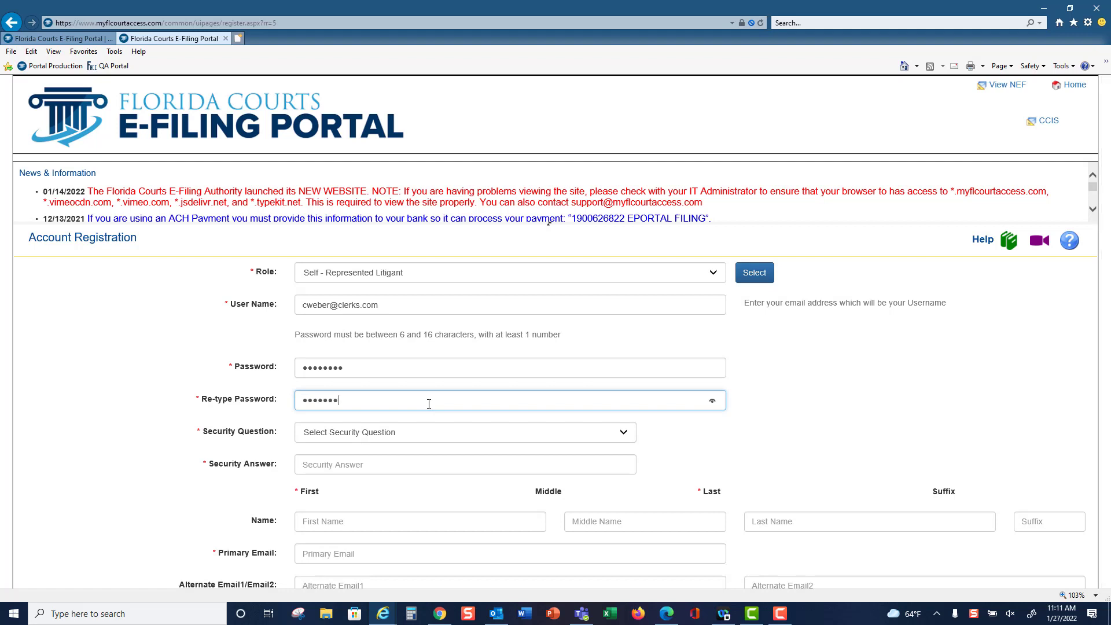
click(626, 442)
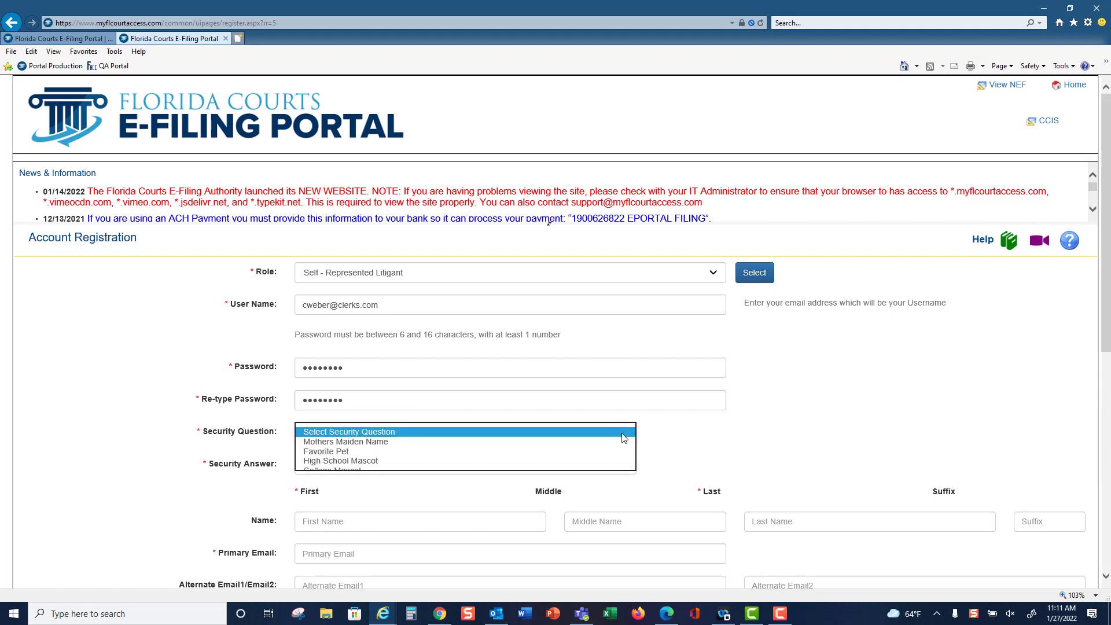
click(370, 451)
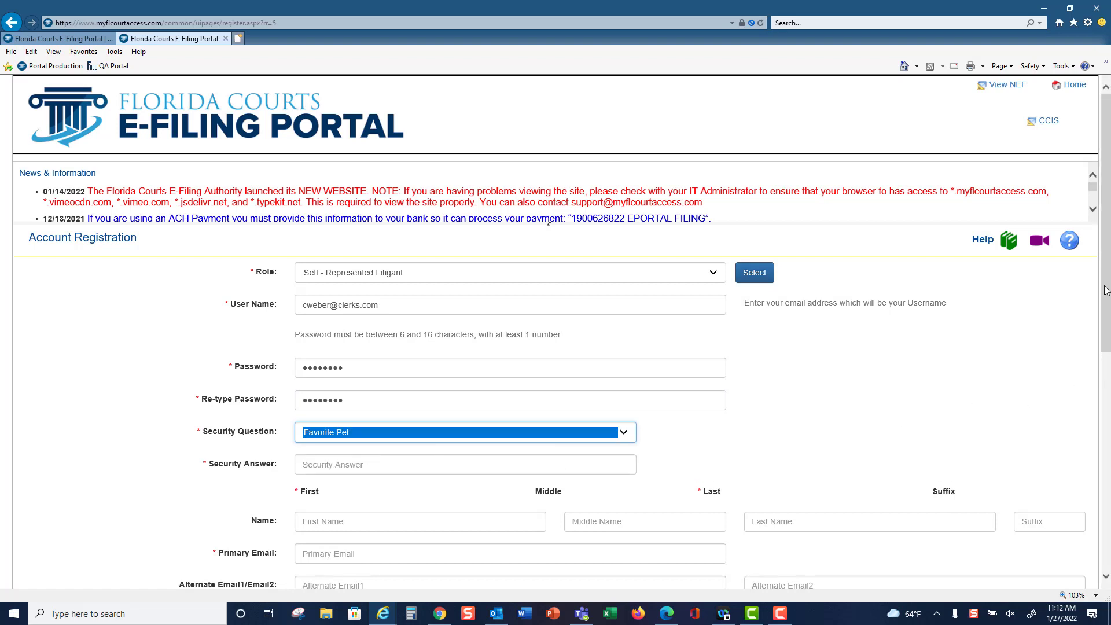
drag(1106, 296, 1107, 382)
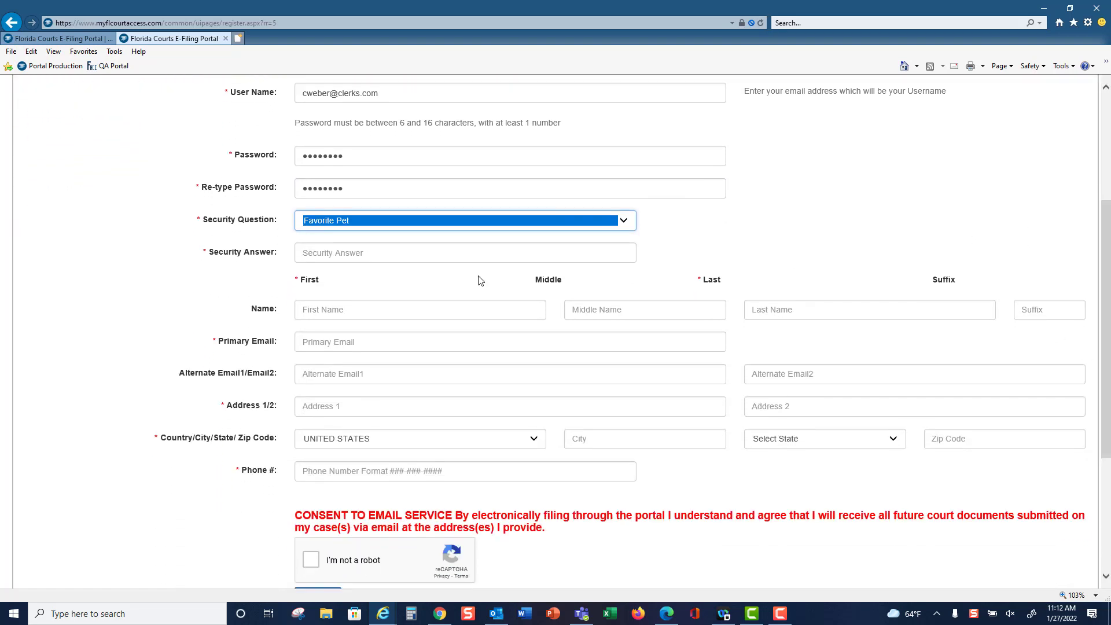
- Enter the security answer, the registrant's first, middle and last name, and the primary e-mail
click(433, 259)
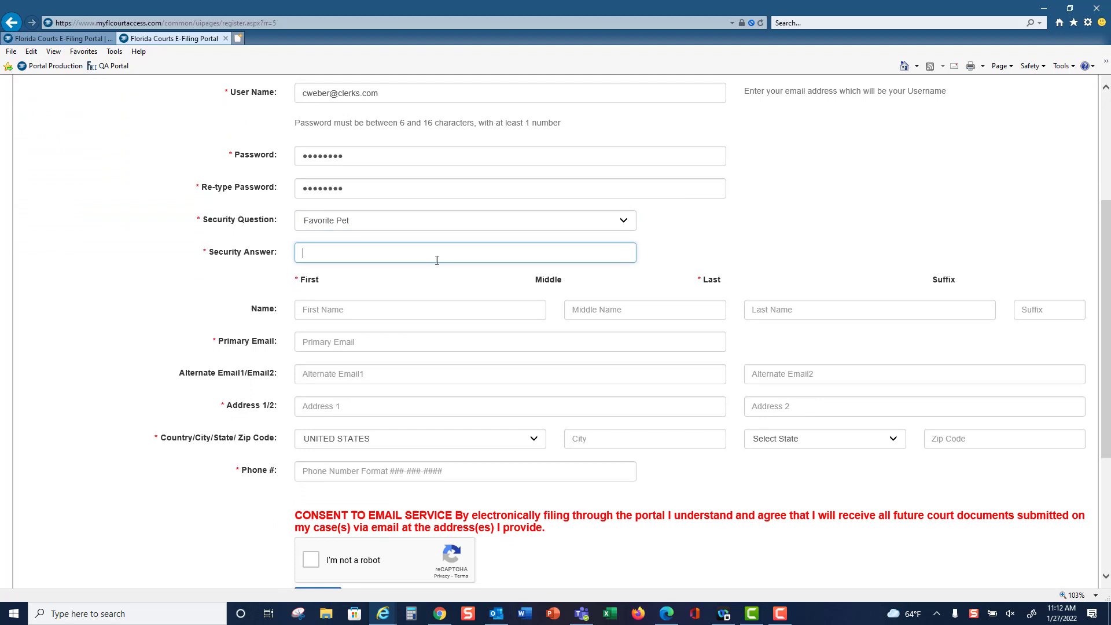
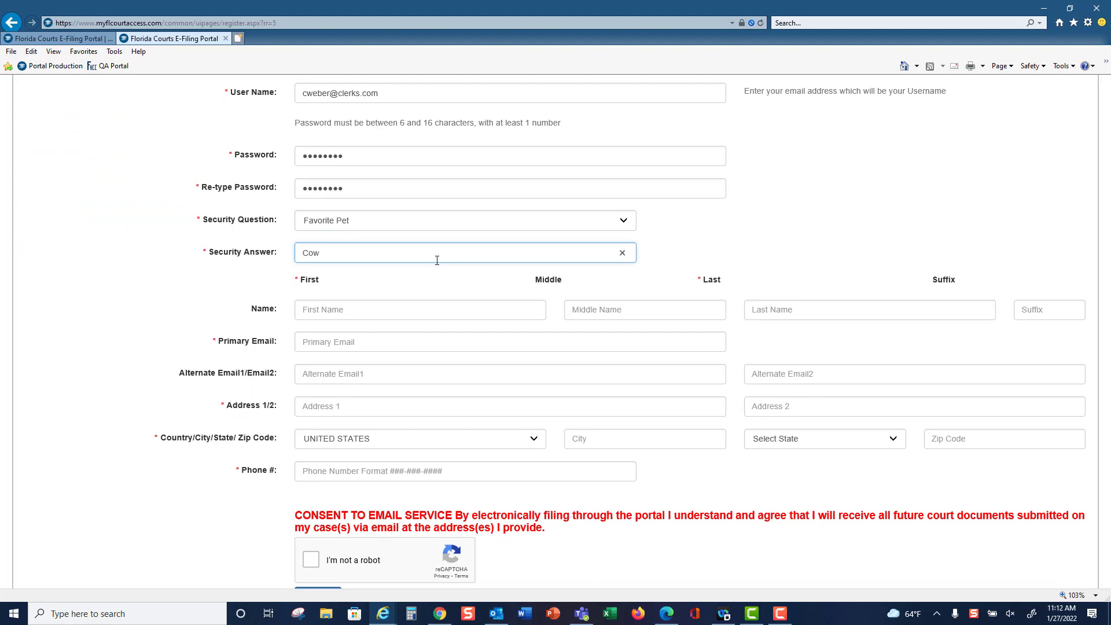
click(379, 312)
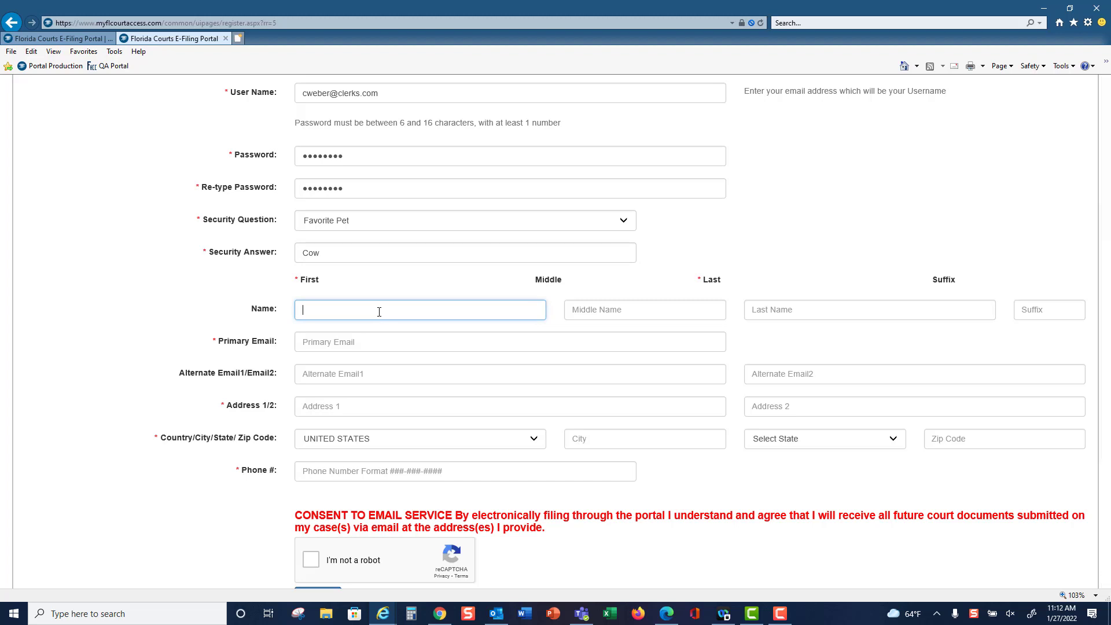
key(Tab)
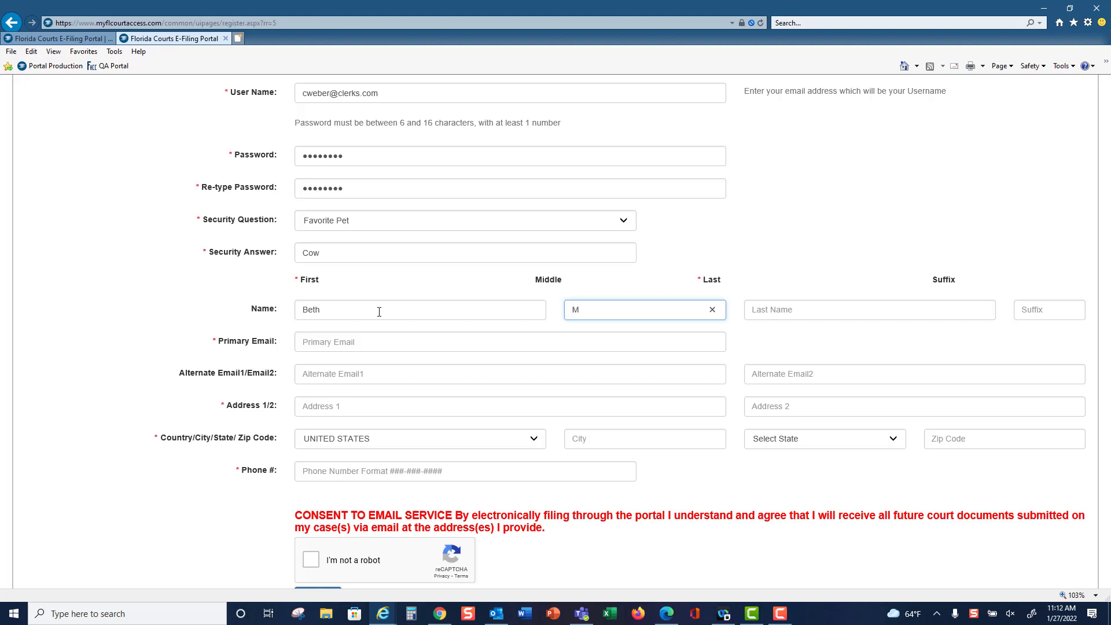
key(Tab)
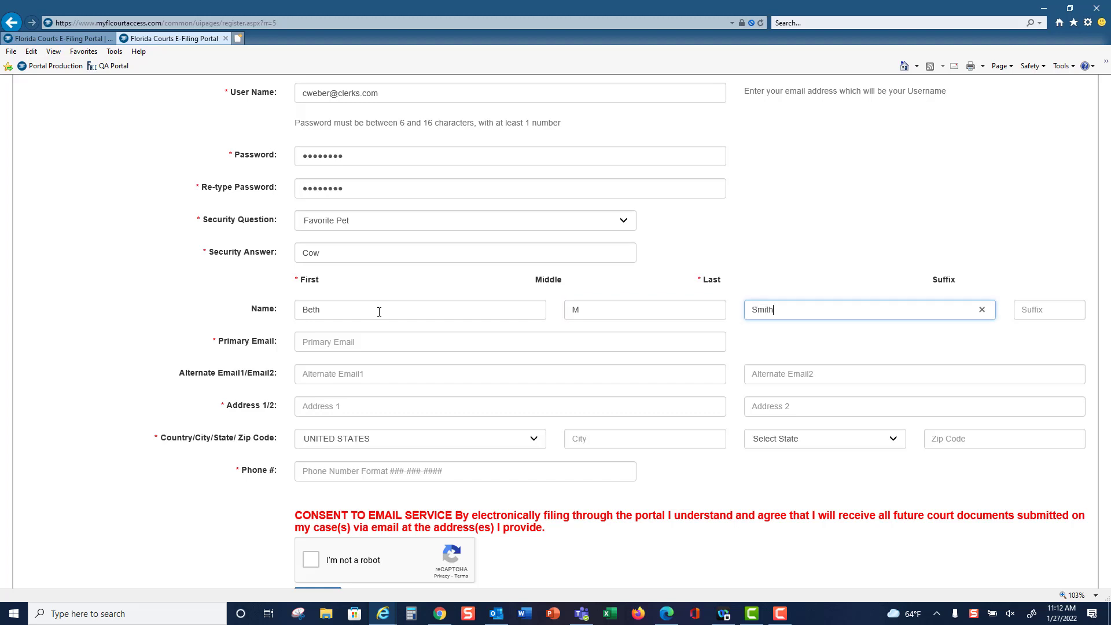
key(Tab)
key(Tab)
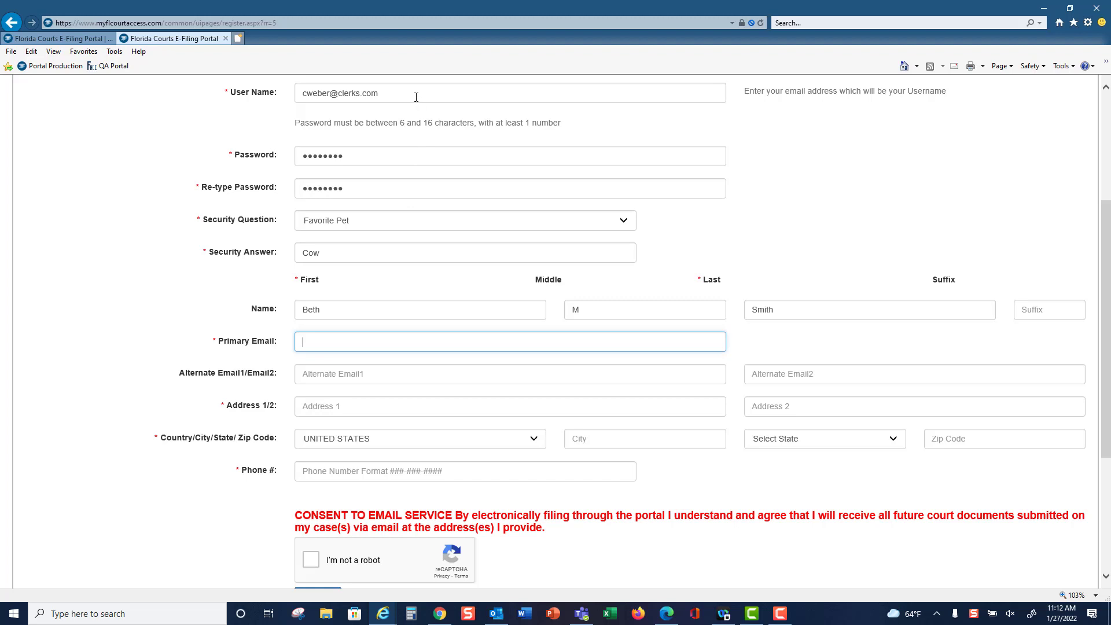
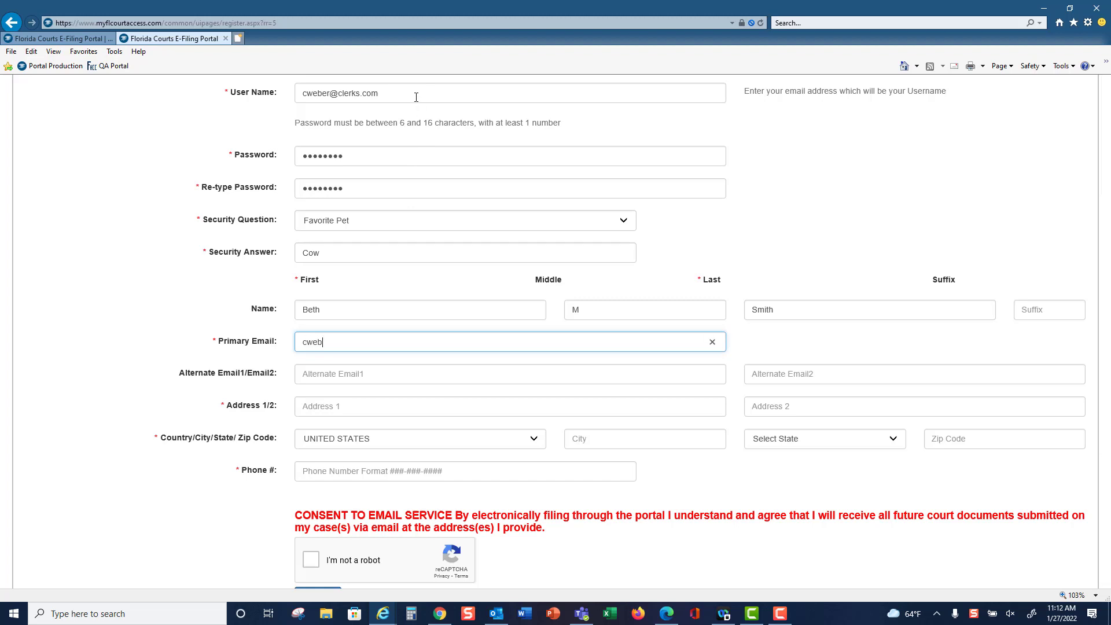
- Fill in the registrant's street address, city, Florida as state, ZIP code and phone number
click(378, 372)
click(768, 372)
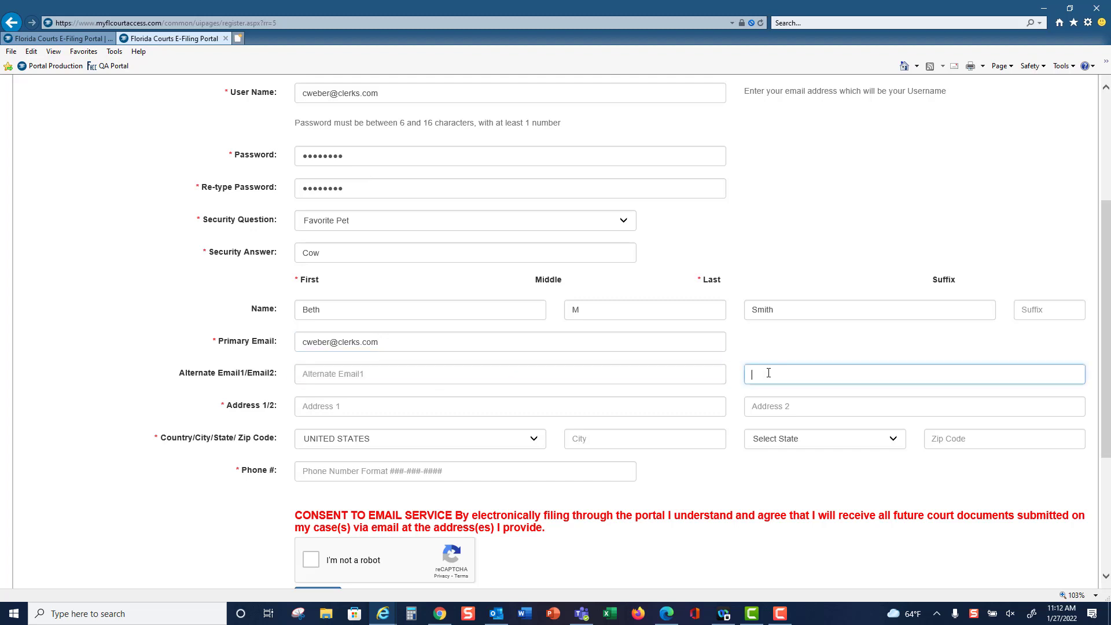
click(352, 407)
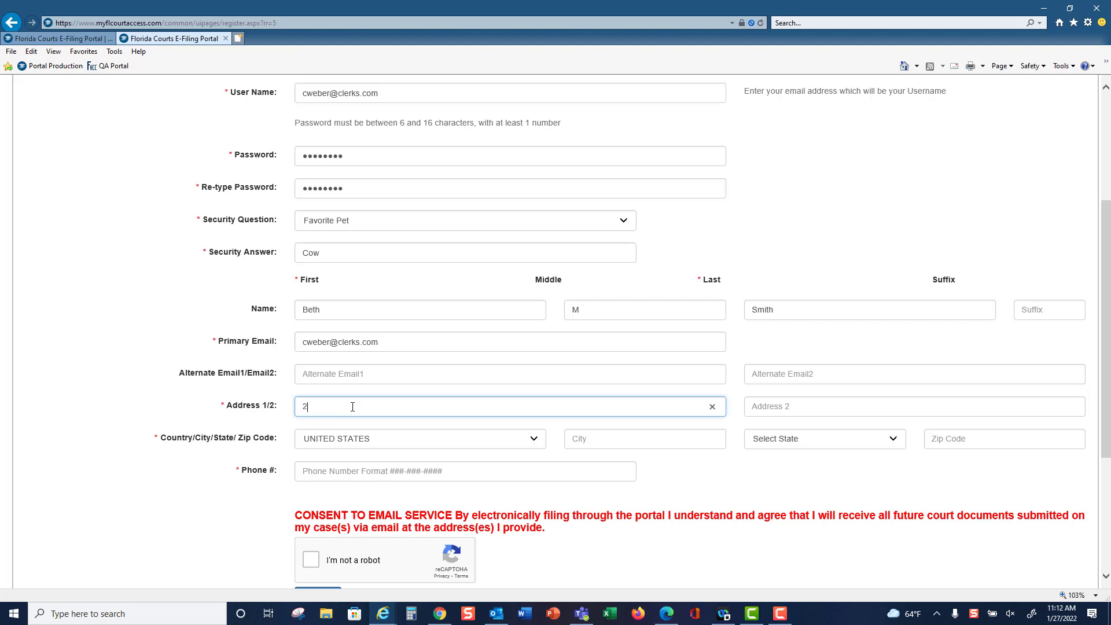
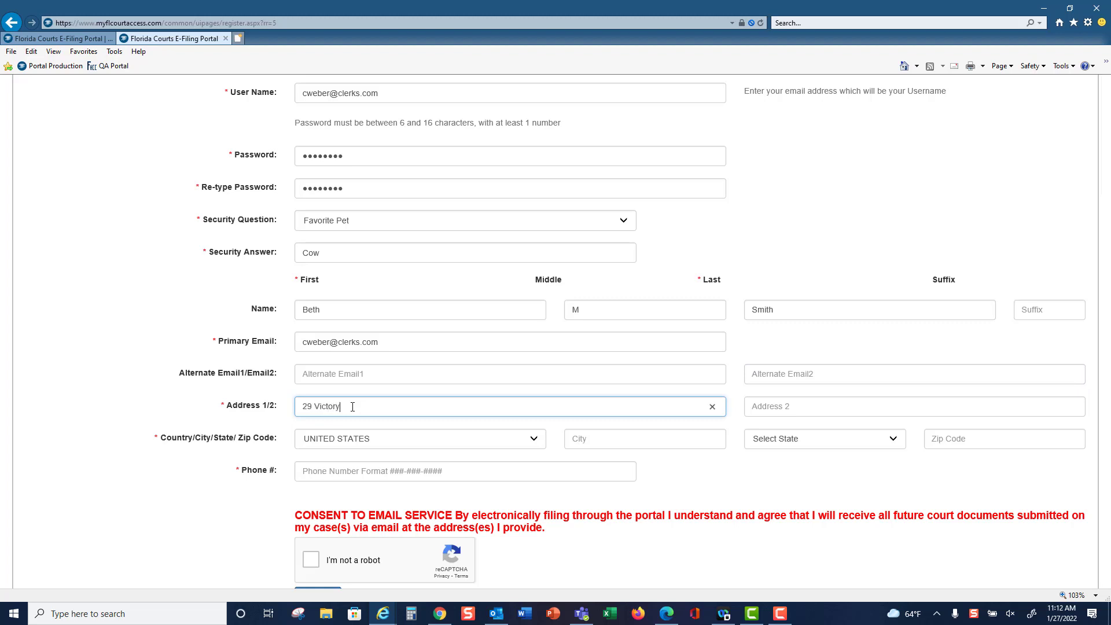
key(Tab)
key(Tab)
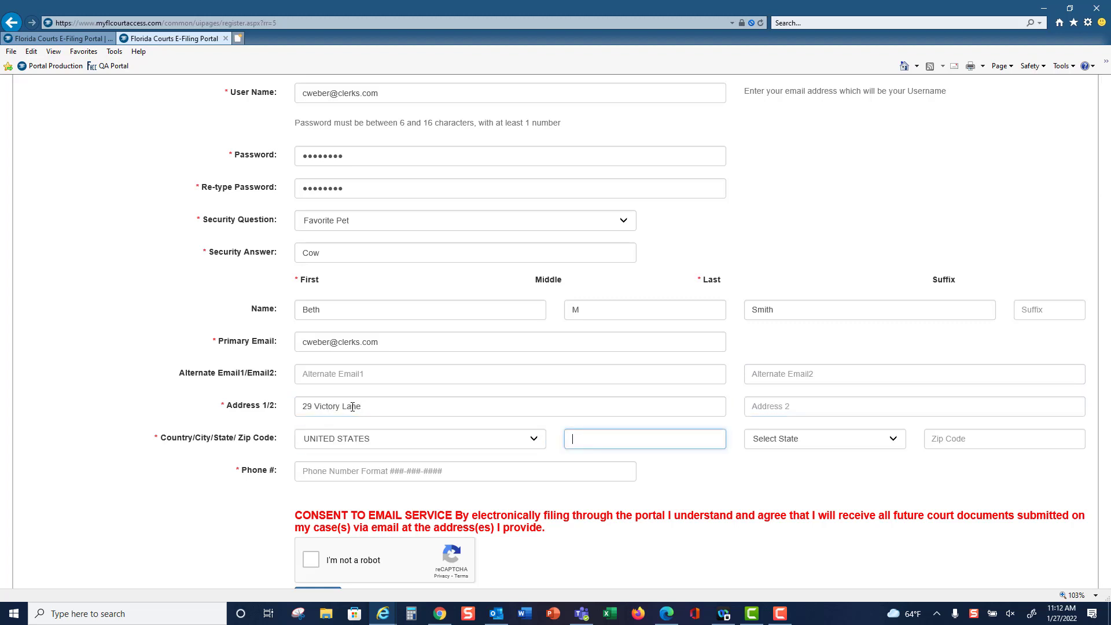
text(Orlando)
key(Tab)
key(f)
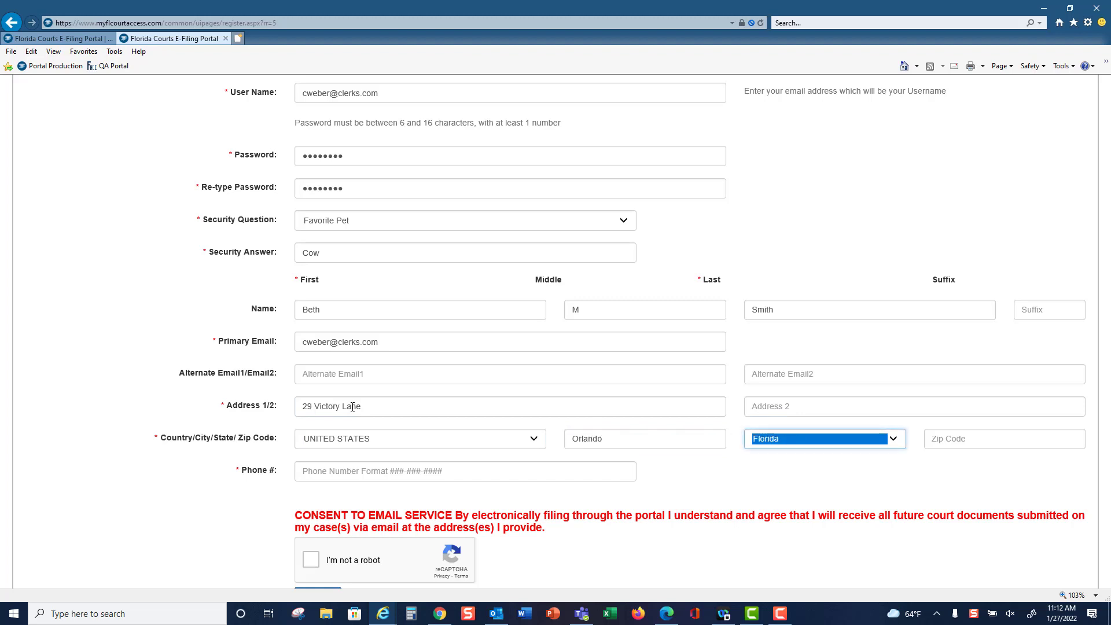
key(Tab)
text(32802)
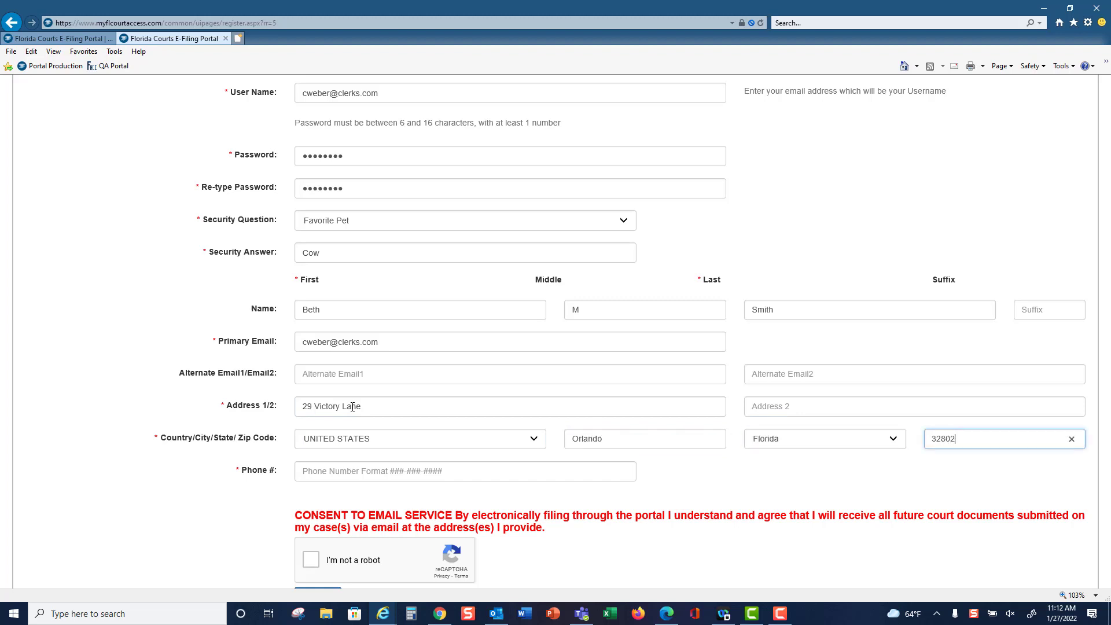
key(Tab)
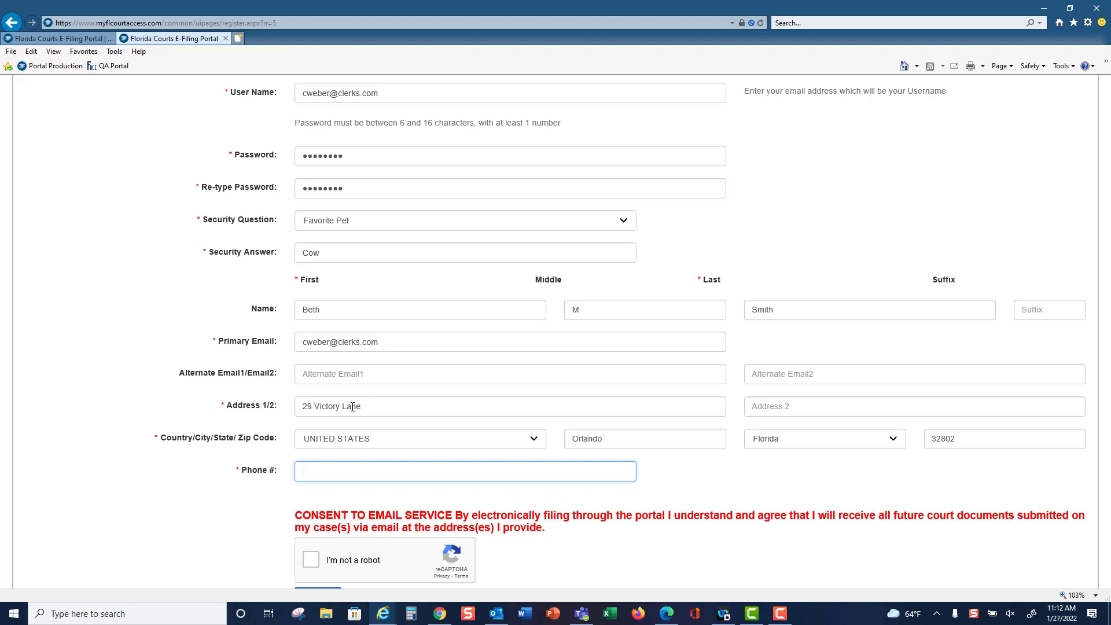
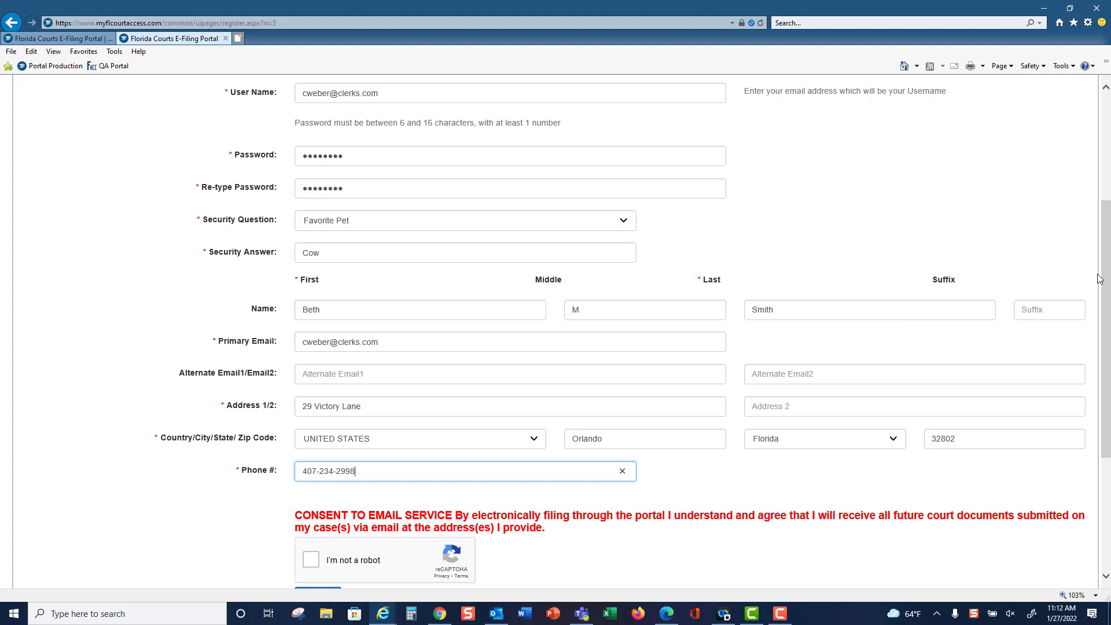
- Complete the 'I'm not a robot' reCAPTCHA check on the registration form
drag(1104, 272, 1104, 360)
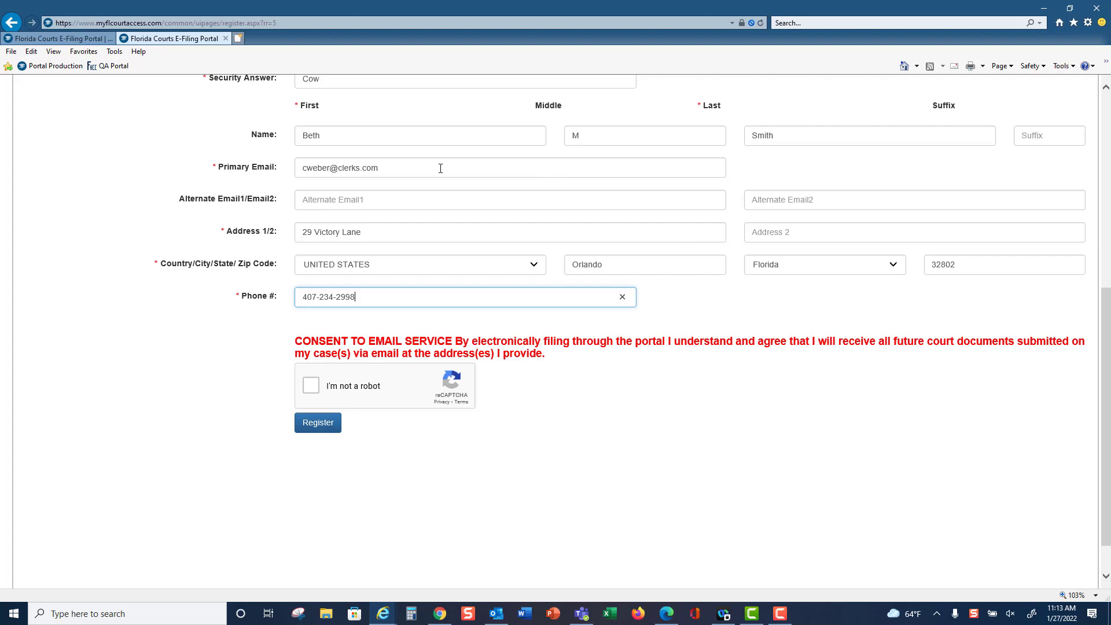
drag(429, 169, 302, 167)
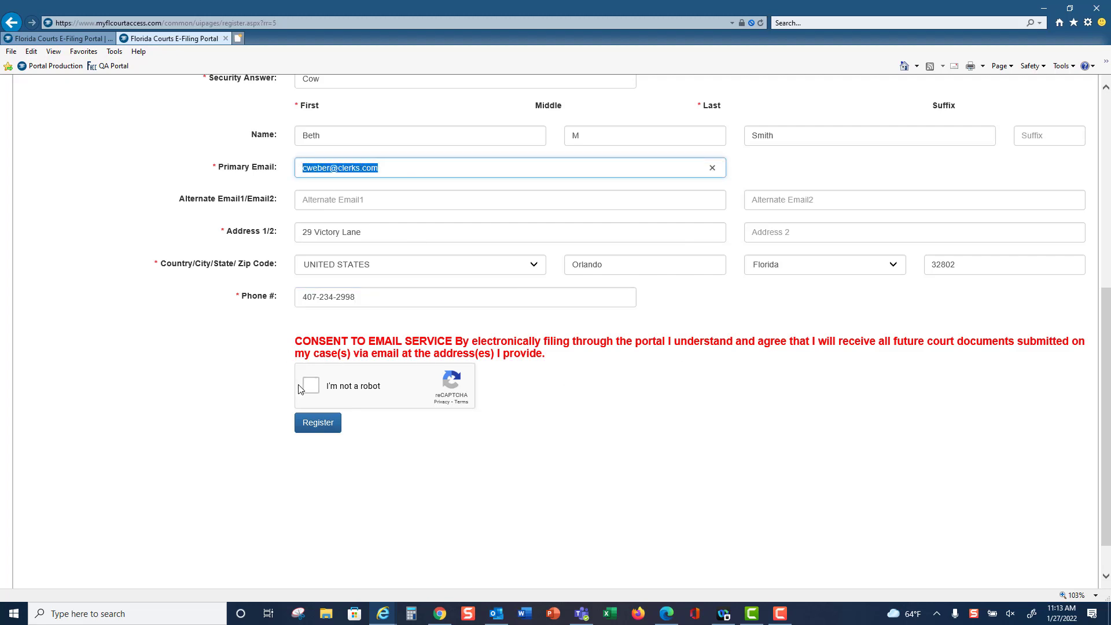
click(315, 388)
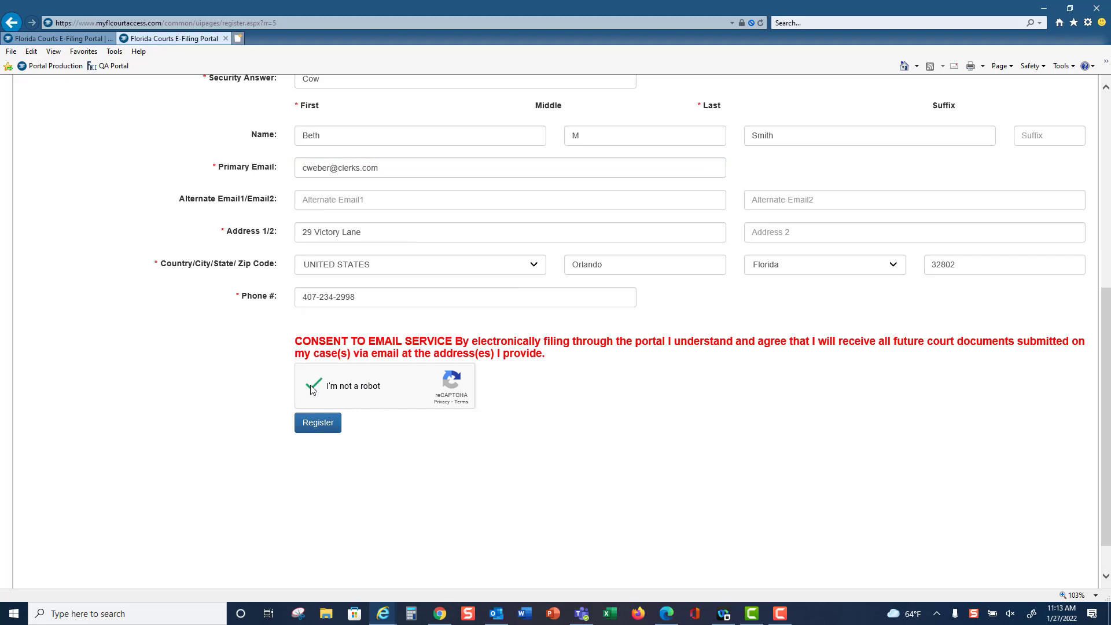
- Submit the registration, then return to the portal home page after Registration Complete appears
click(324, 428)
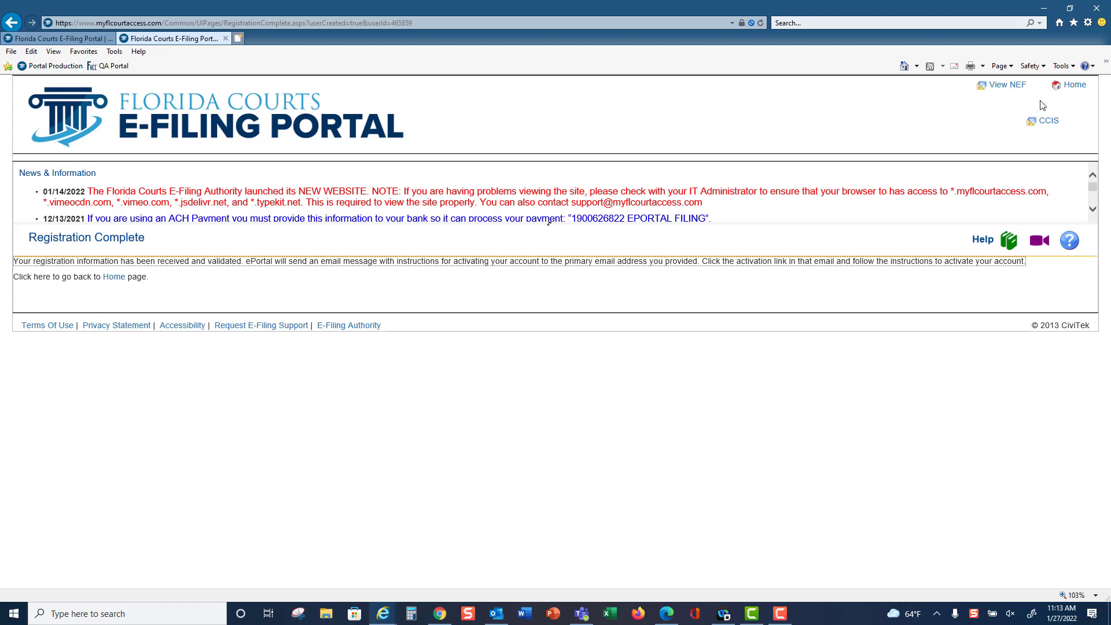
click(1071, 88)
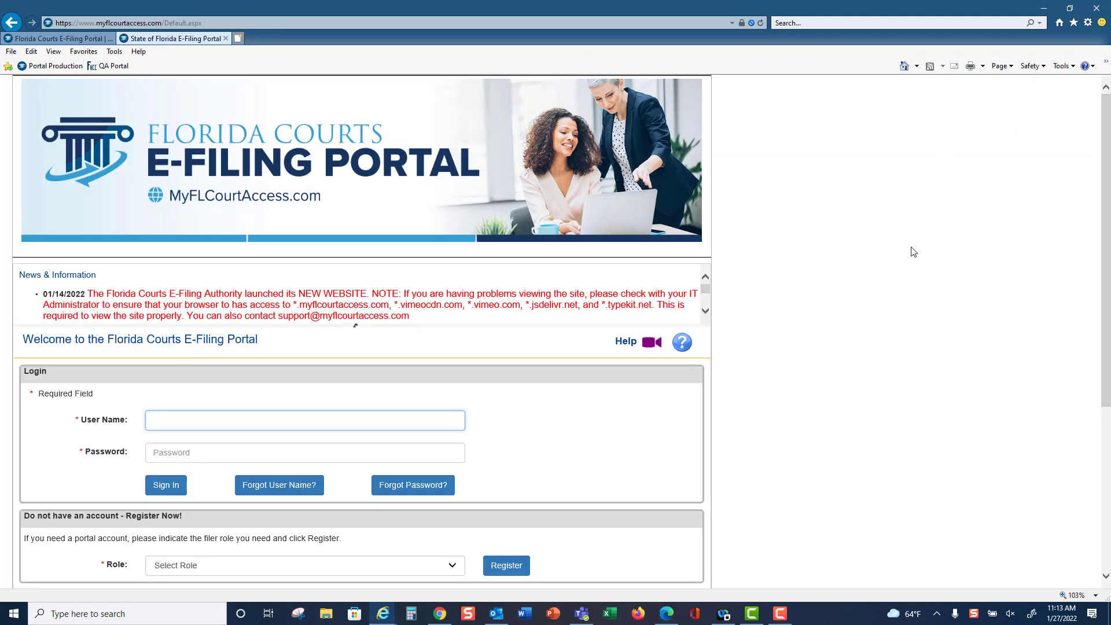